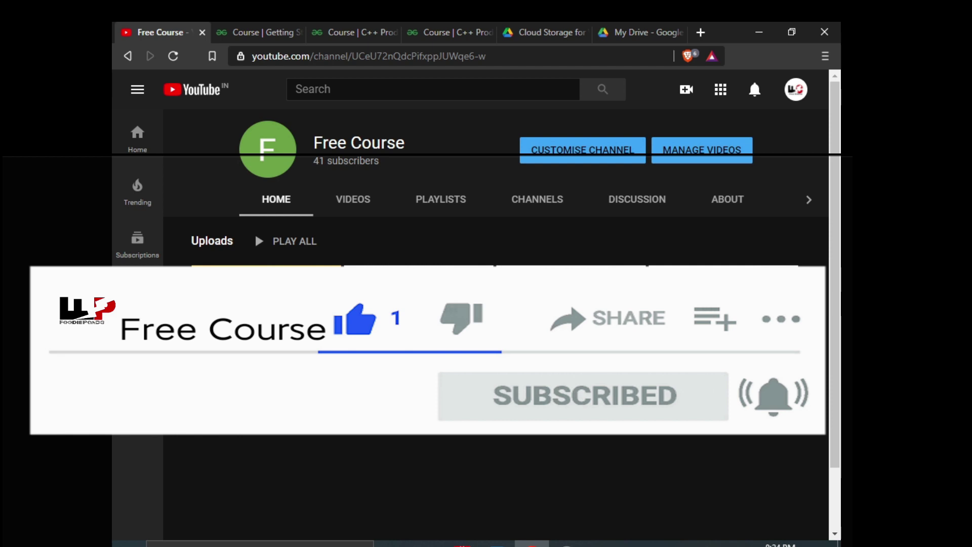
Step: Review the Python for Kids course's learning outcomes and content, then move to C++ Productivity Hacks
key(ctrl+Tab)
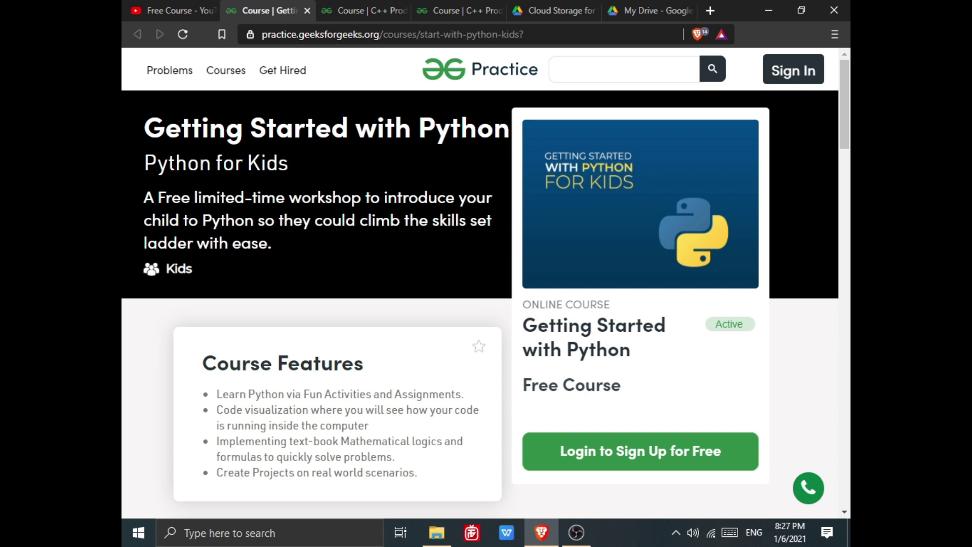
scroll(335, 304, down, 8)
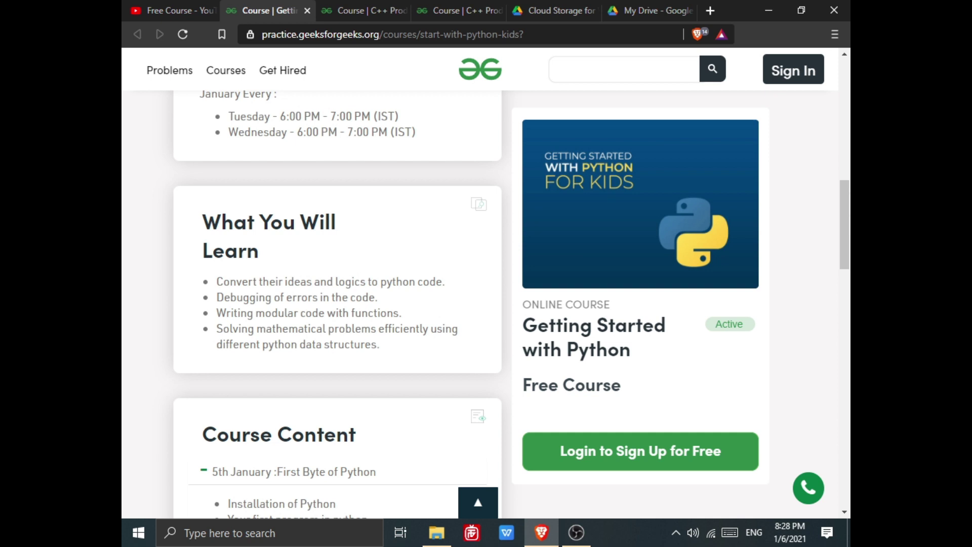
scroll(334, 304, down, 2)
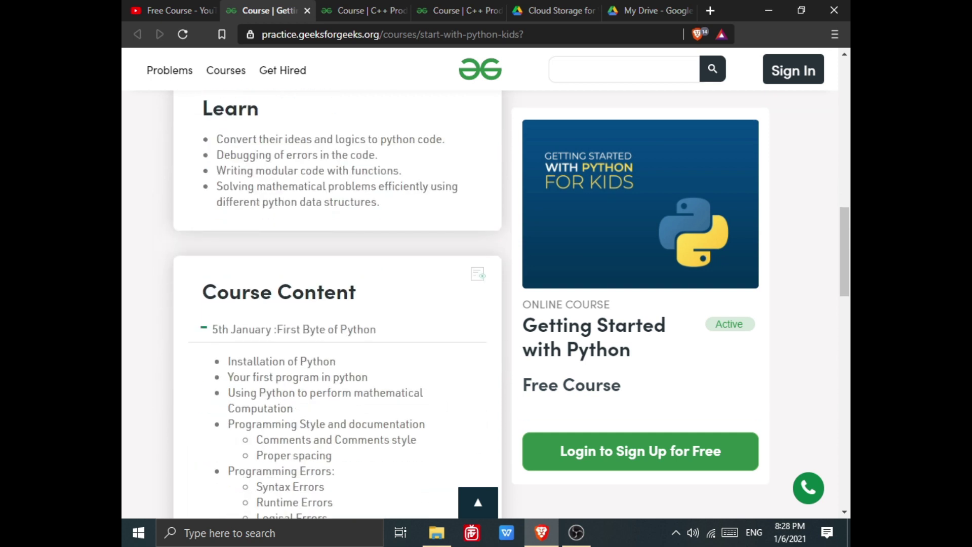
scroll(334, 305, down, 2)
key(ctrl+Tab)
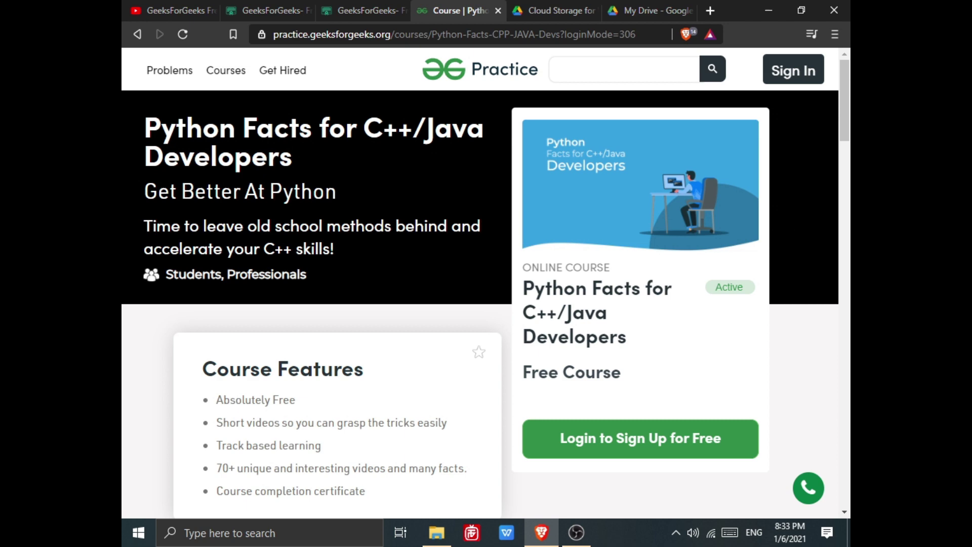
scroll(335, 343, down, 4)
scroll(335, 342, down, 3)
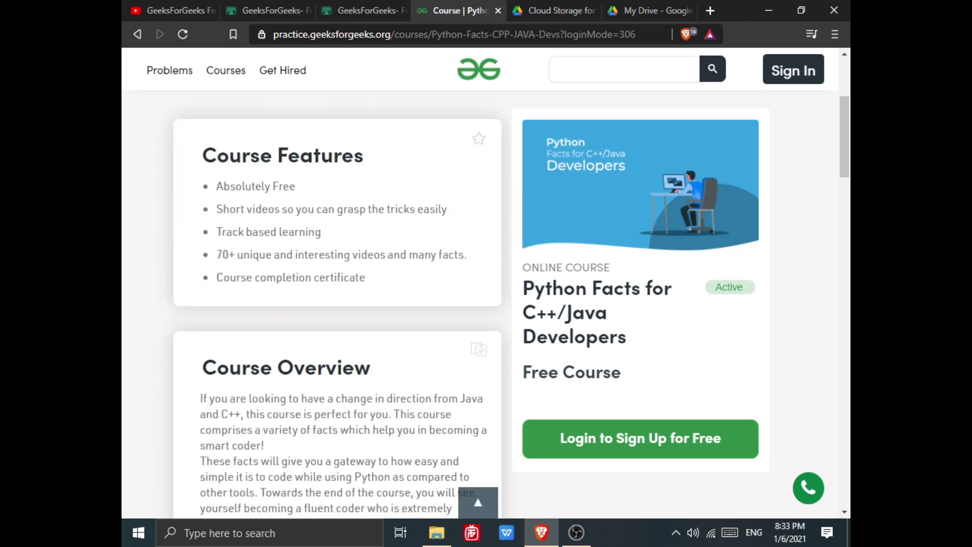